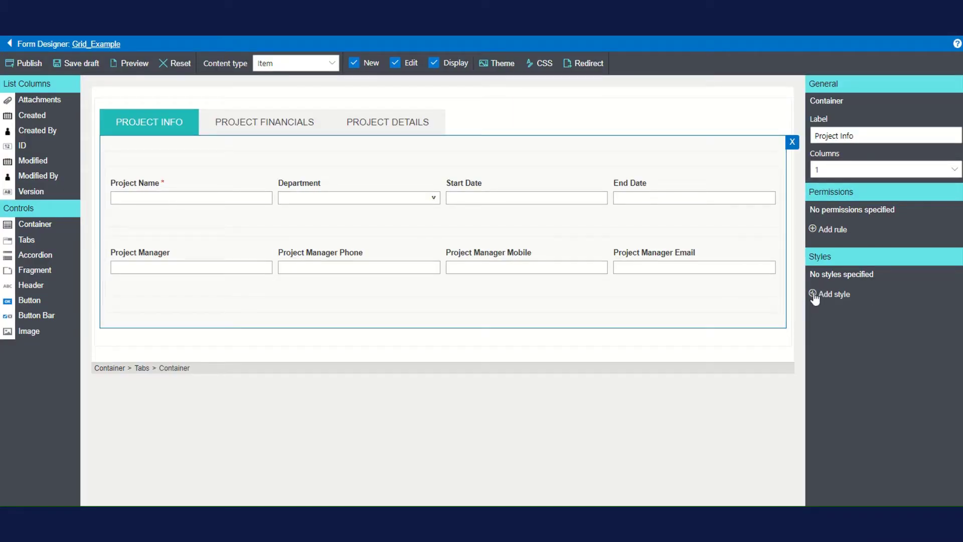
Step: Look through the custom CSS properties for a new container style, then discard it unsaved
click(814, 295)
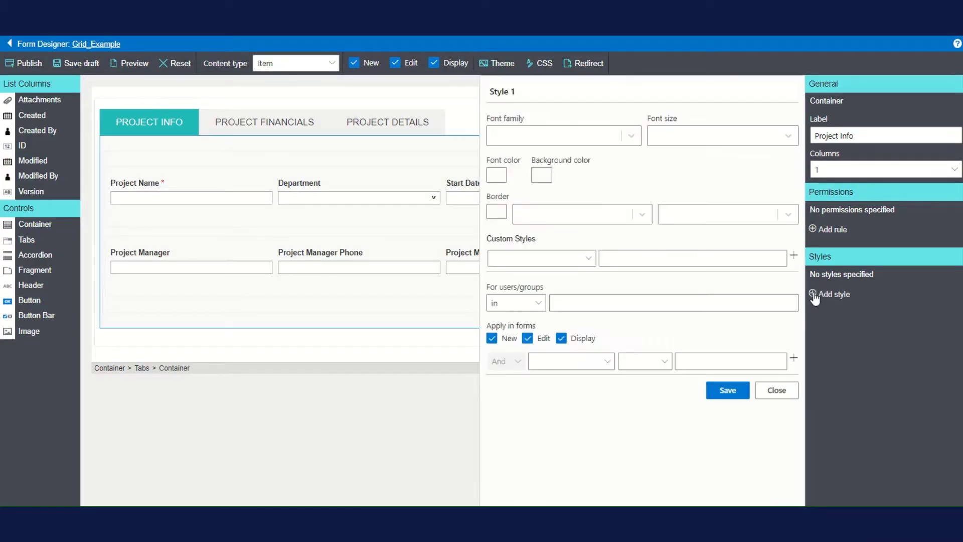
click(596, 261)
drag(702, 166, 698, 279)
click(748, 438)
click(777, 390)
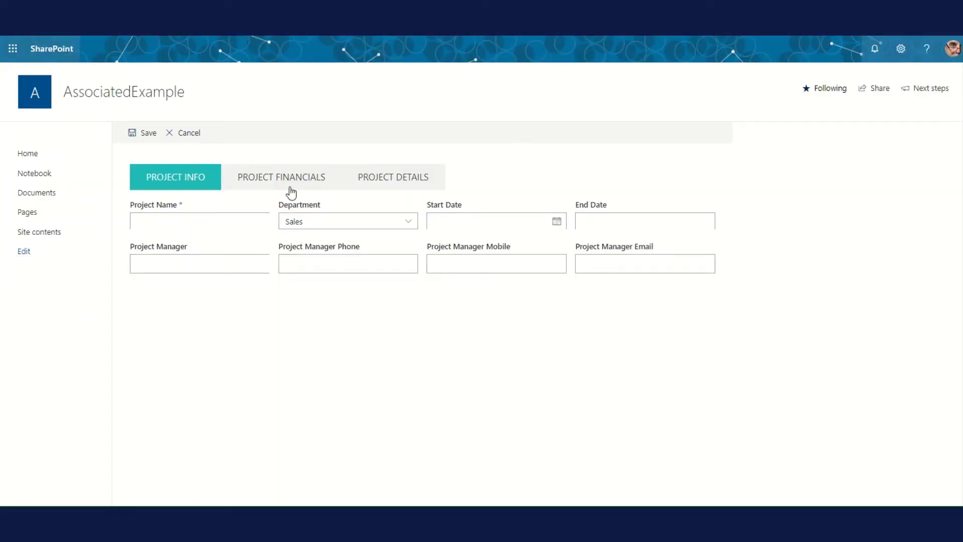
Step: Check how the PROJECT FINANCIALS, PROJECT DETAILS and PROJECT INFO tabs currently look
click(292, 183)
click(385, 187)
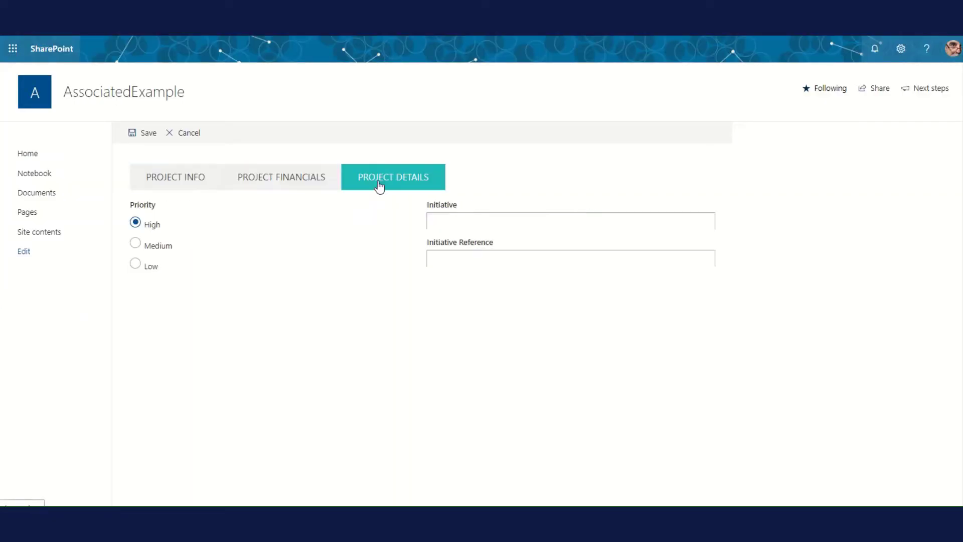
click(172, 182)
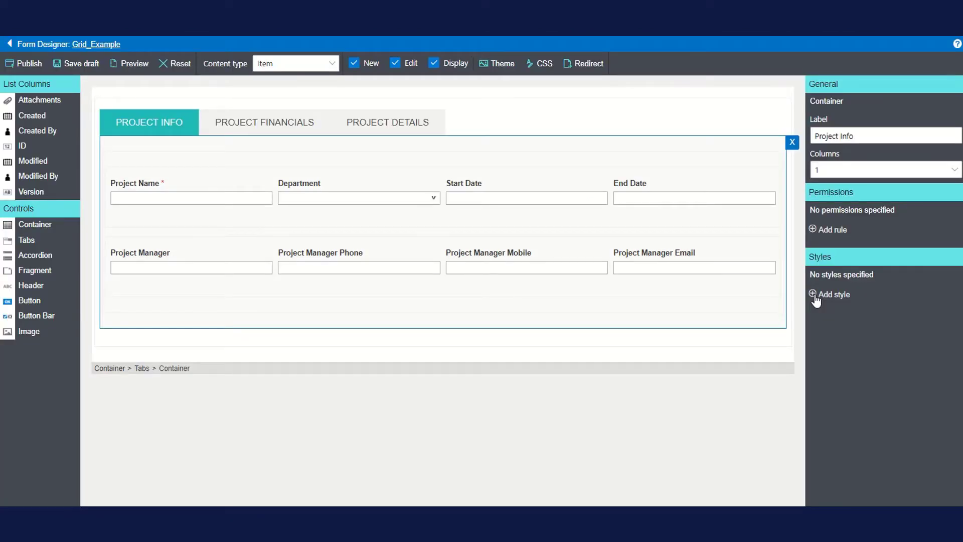
Step: Browse the container style's CSS property list once more and close the editor without saving
click(815, 297)
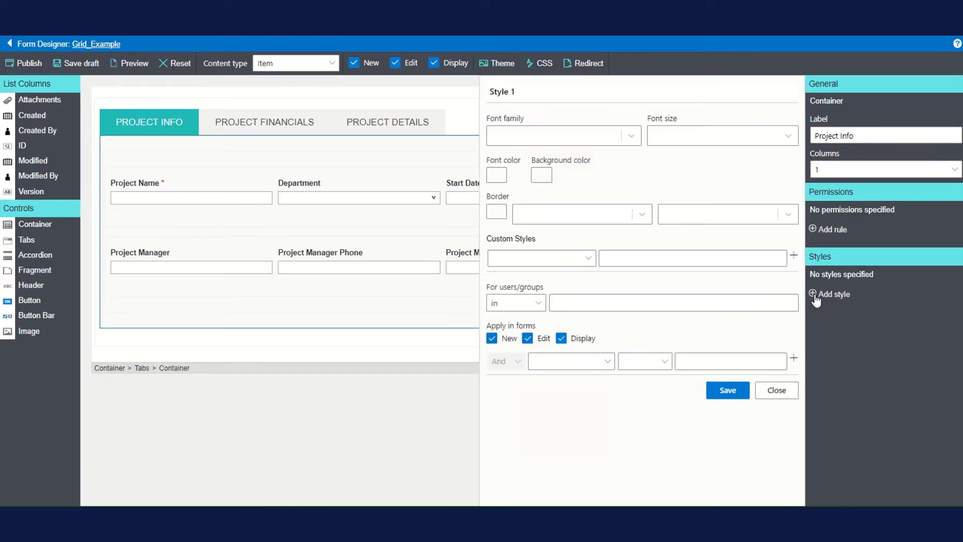
click(587, 260)
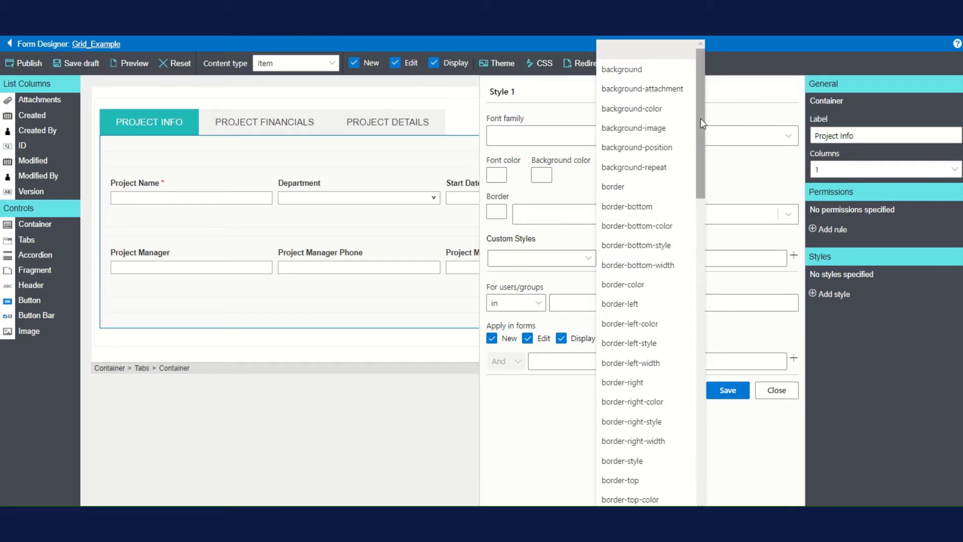
drag(700, 119, 697, 370)
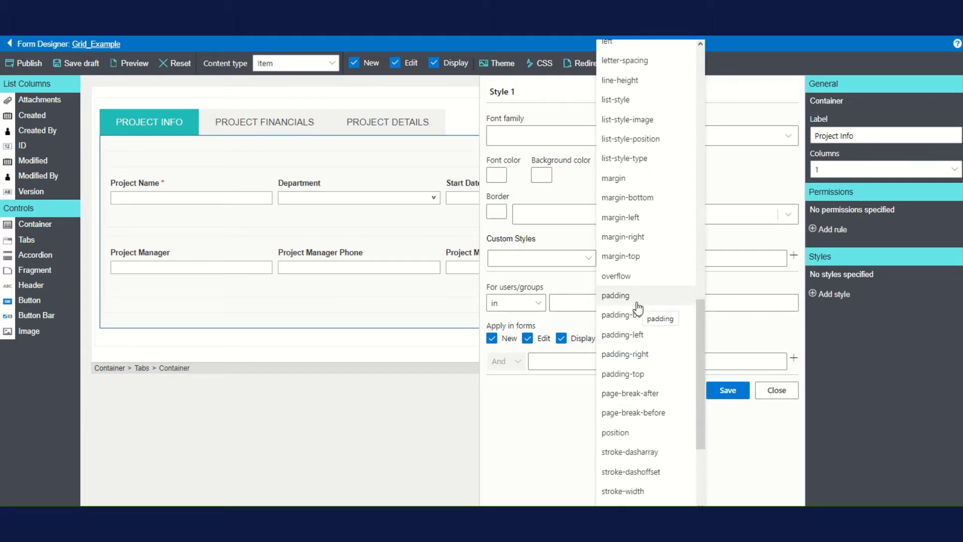
click(871, 401)
click(777, 390)
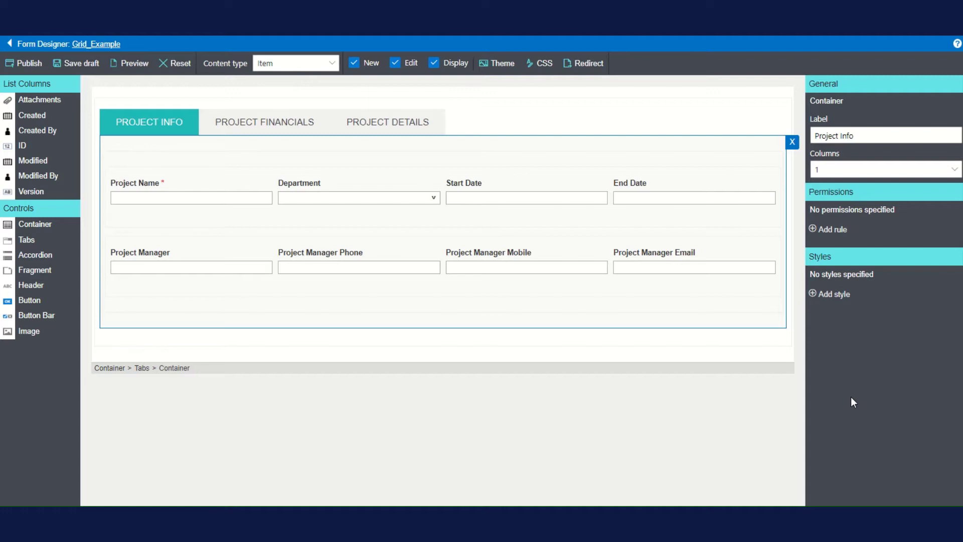
Step: Inspect the PROJECT INFO tab's element in Chrome DevTools
key(F12)
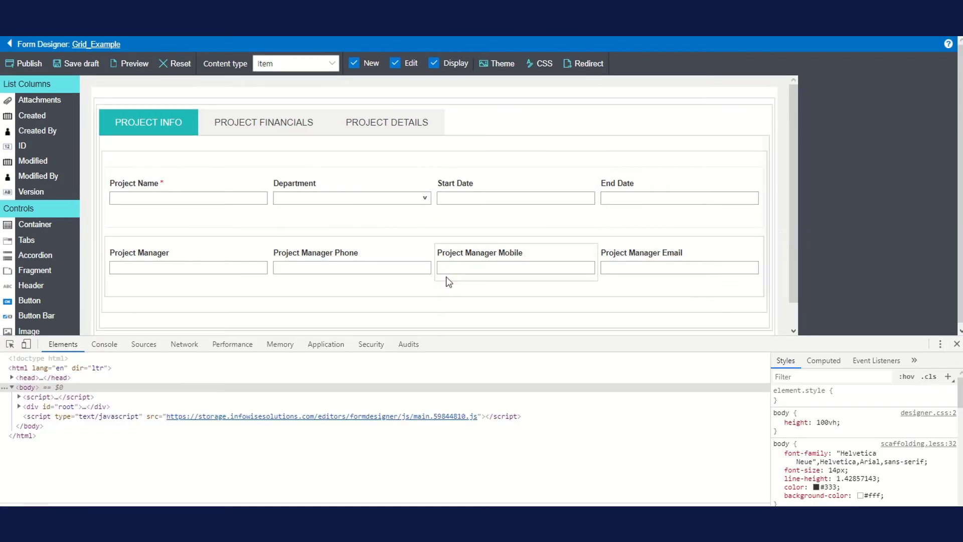
click(10, 345)
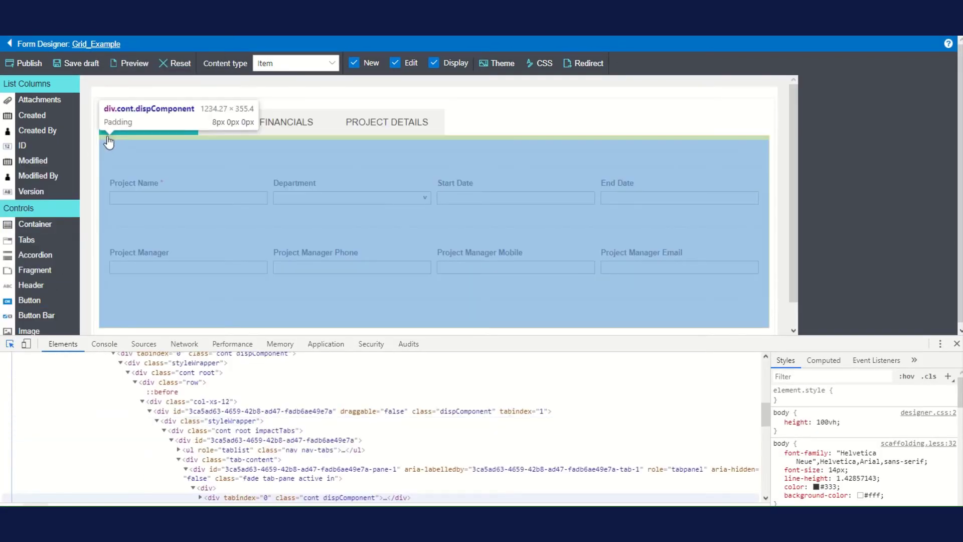
click(103, 130)
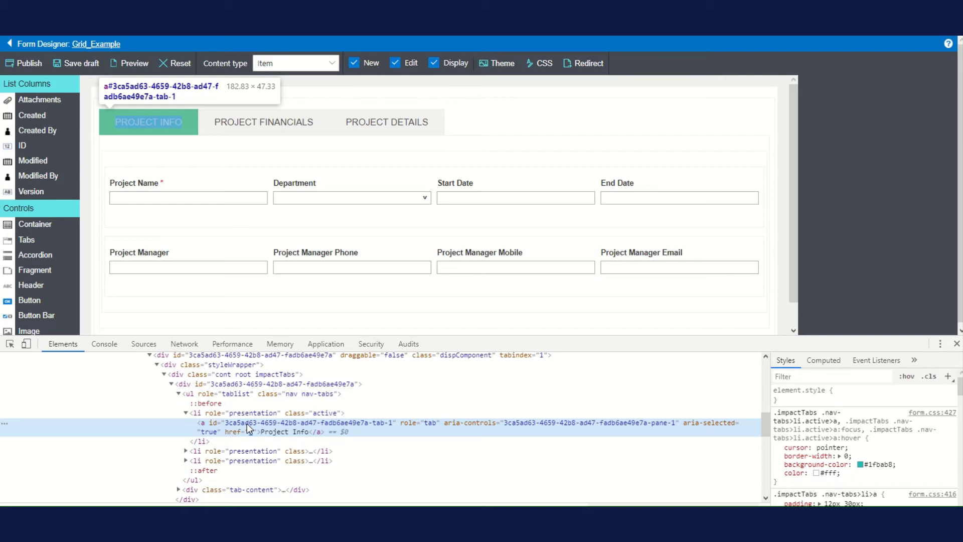
Step: Change the active tab's teal background-color to #e4c189 !important and select the whole rule
click(873, 465)
click(883, 470)
key(BackSpace)
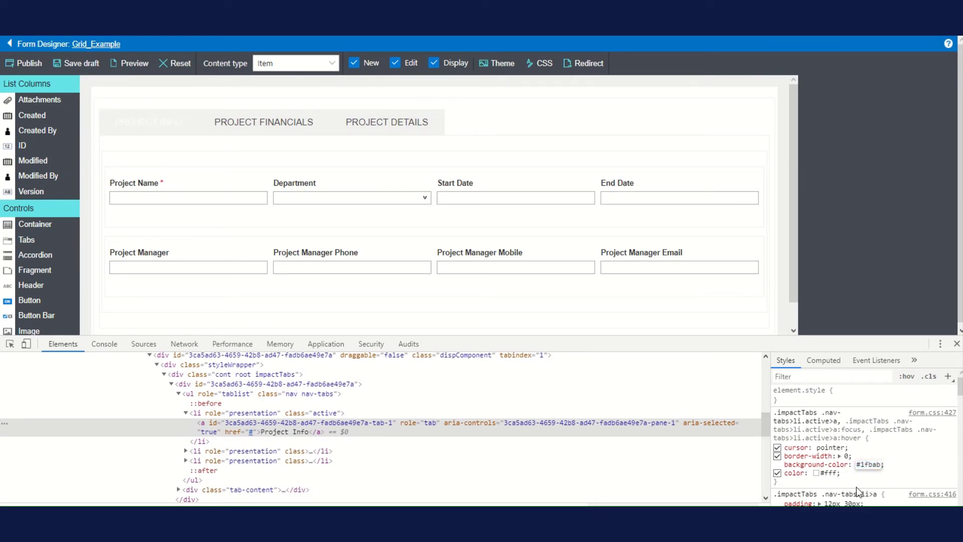
key(BackSpace)
key(BackSpace)
key(BackSpace)
key(BackSpace)
text(e4c)
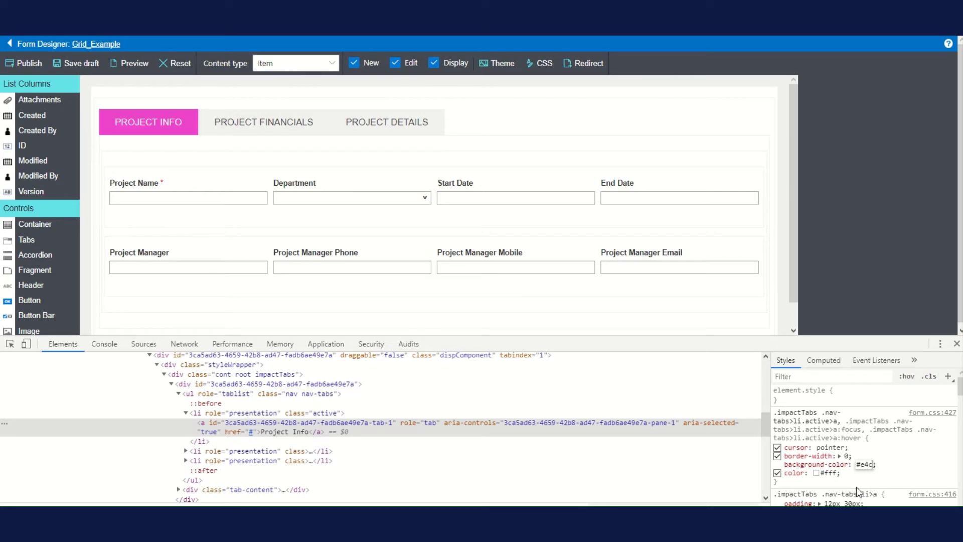
text(189)
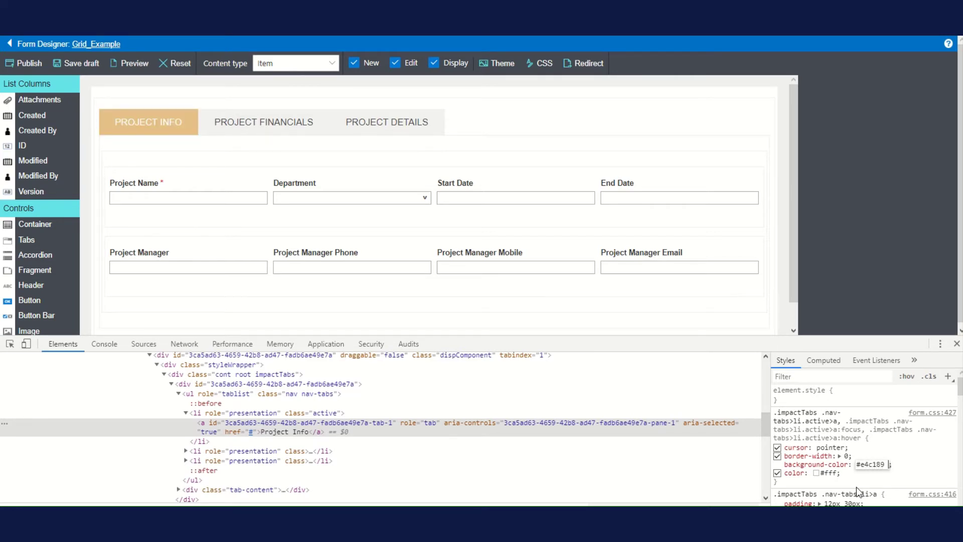
text( !im)
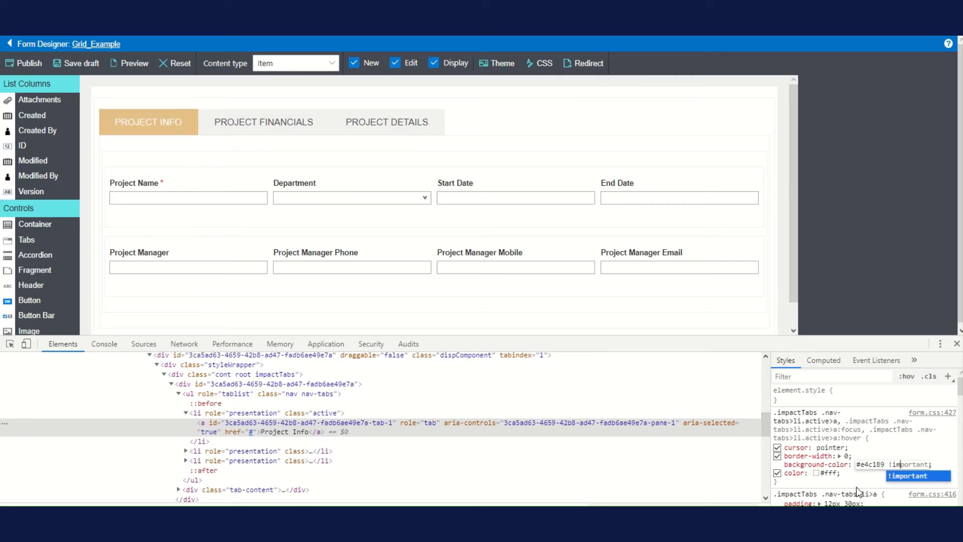
key(Return)
drag(774, 412, 814, 484)
key(ctrl+c)
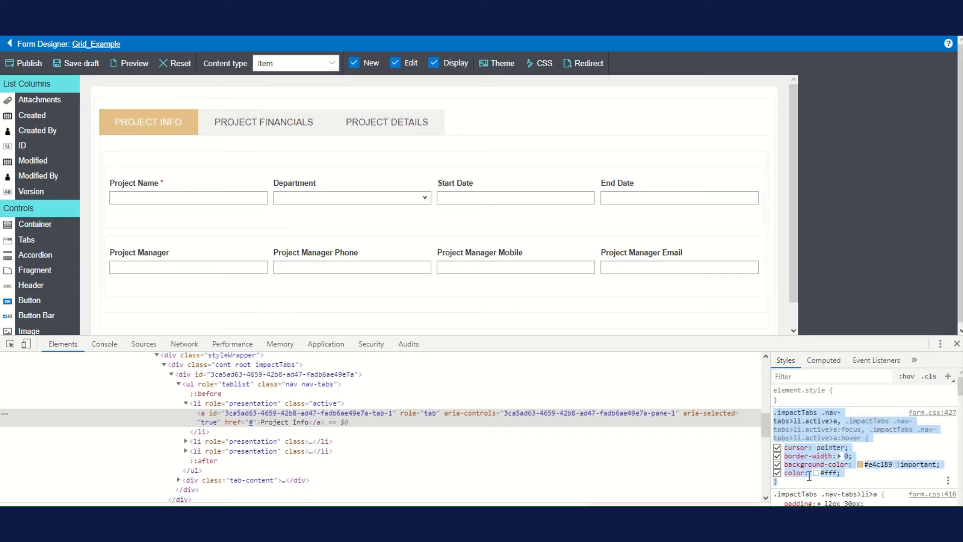
Step: Paste the active-tab rule into the form CSS, removing the cursor, border-width and color: #fff lines
click(541, 64)
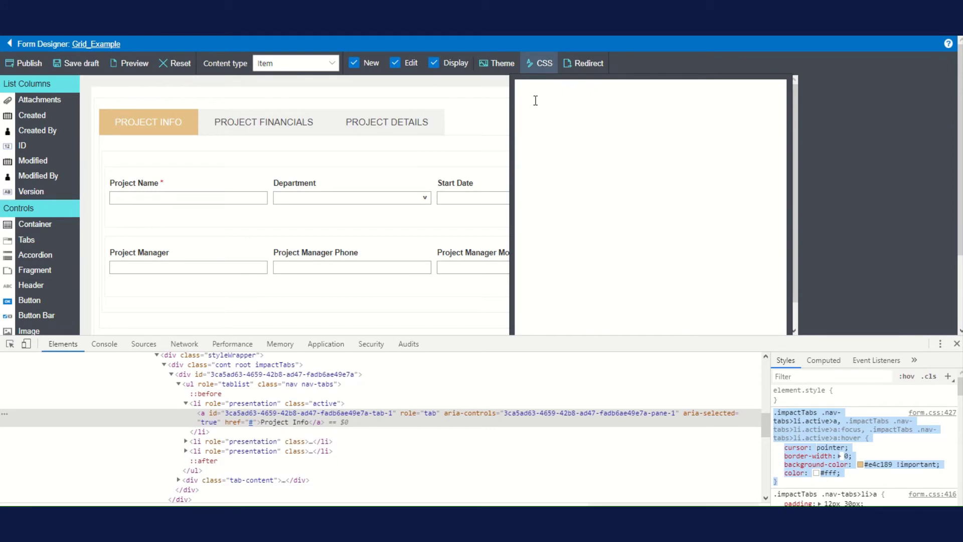
key(ctrl+v)
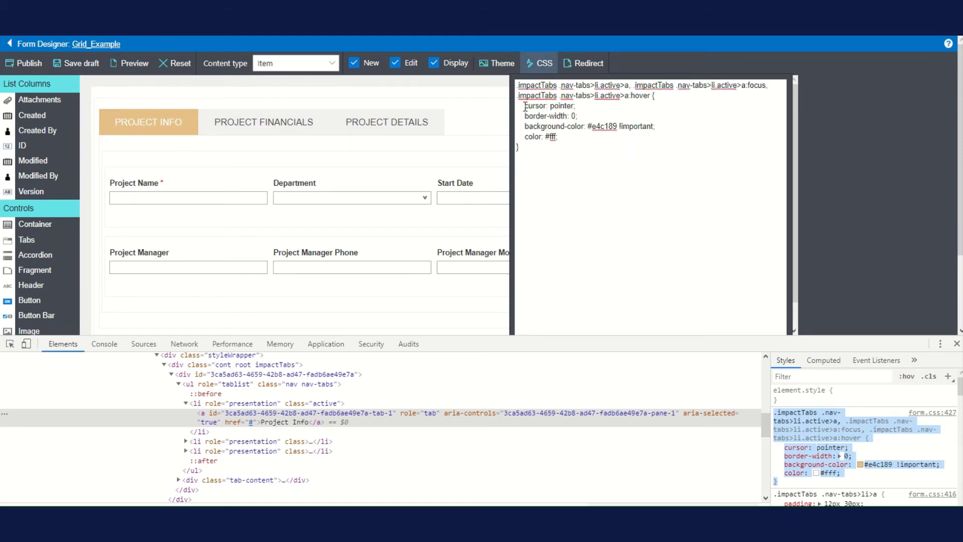
drag(525, 106, 588, 114)
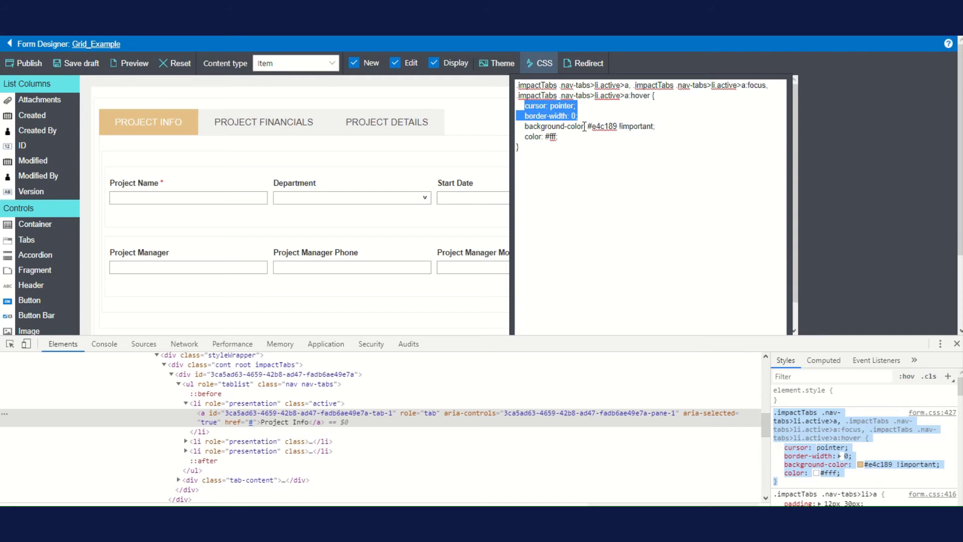
key(BackSpace)
key(Delete)
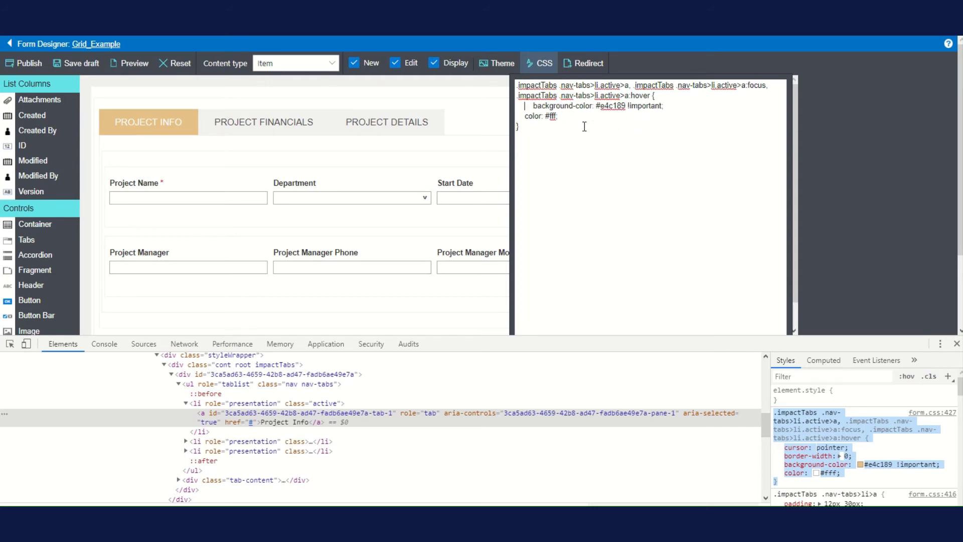
key(Down)
key(shift+End)
key(BackSpace)
key(Delete)
scroll(715, 211, down, 2)
click(764, 322)
Step: Close DevTools and save the form as a draft
key(F12)
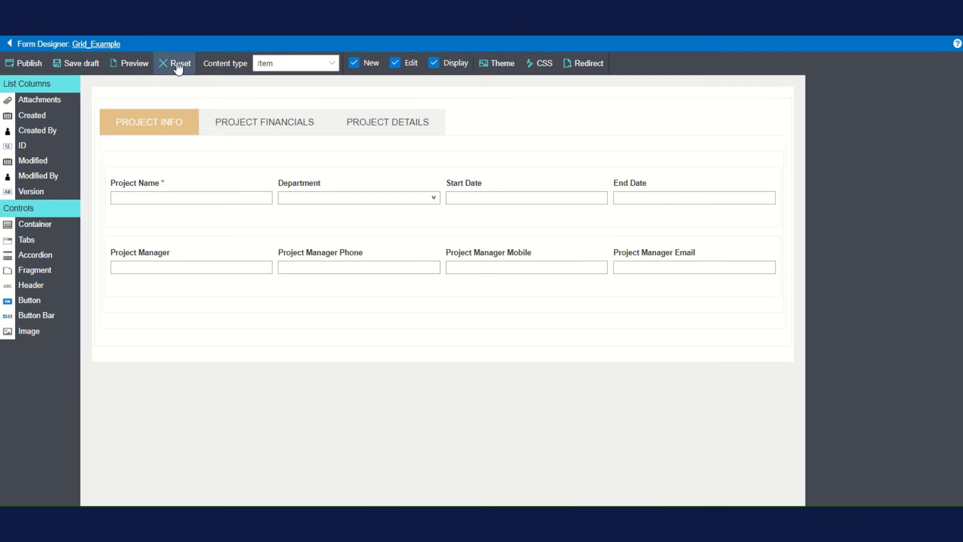
click(82, 61)
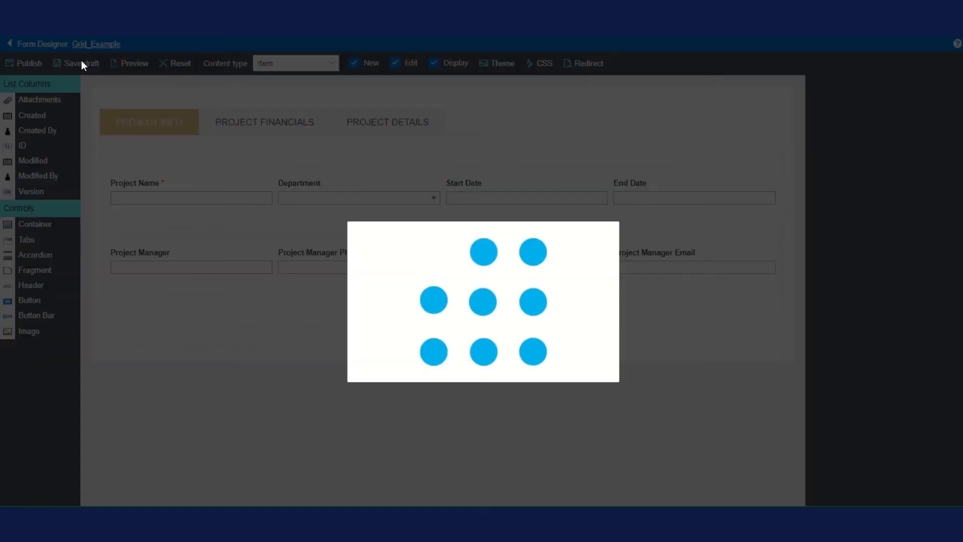
click(587, 293)
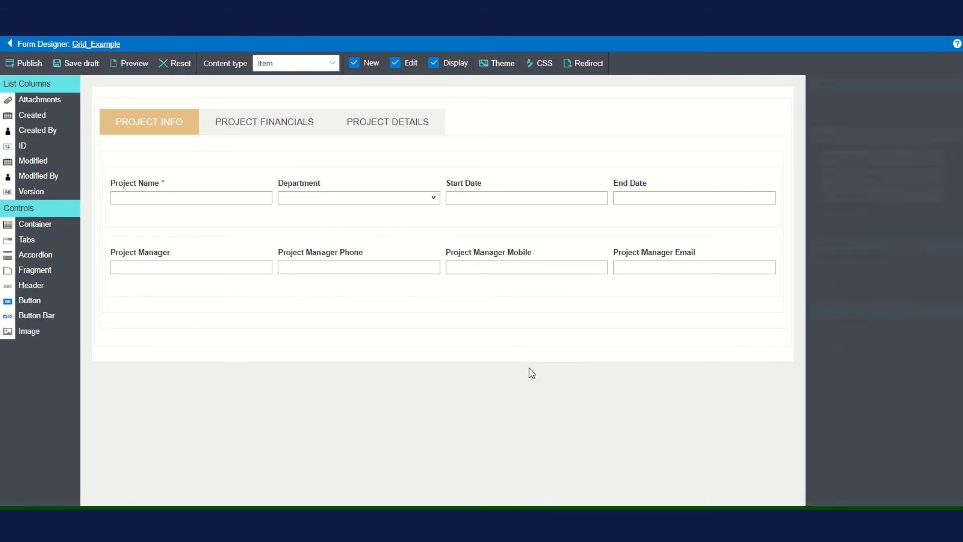
Step: Check the styling on PROJECT FINANCIALS, PROJECT DETAILS and PROJECT INFO tabs
click(239, 125)
click(239, 126)
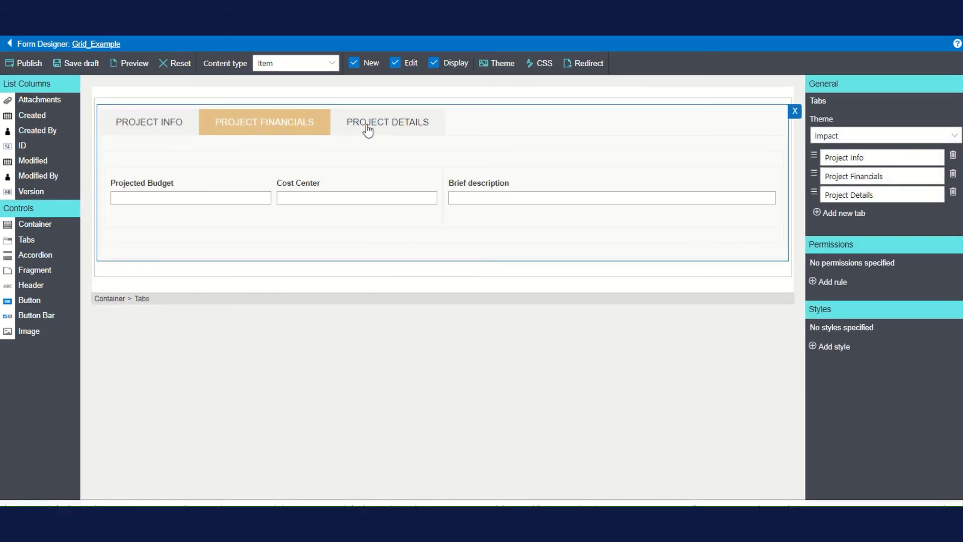
click(368, 129)
click(165, 129)
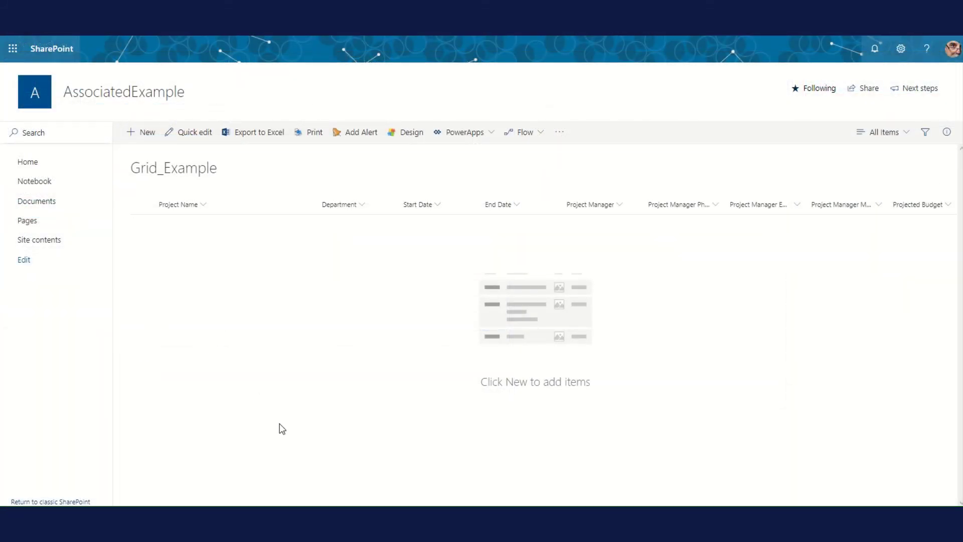
Step: Reload into a new item form and verify the tan styling on all three tabs
key(F5)
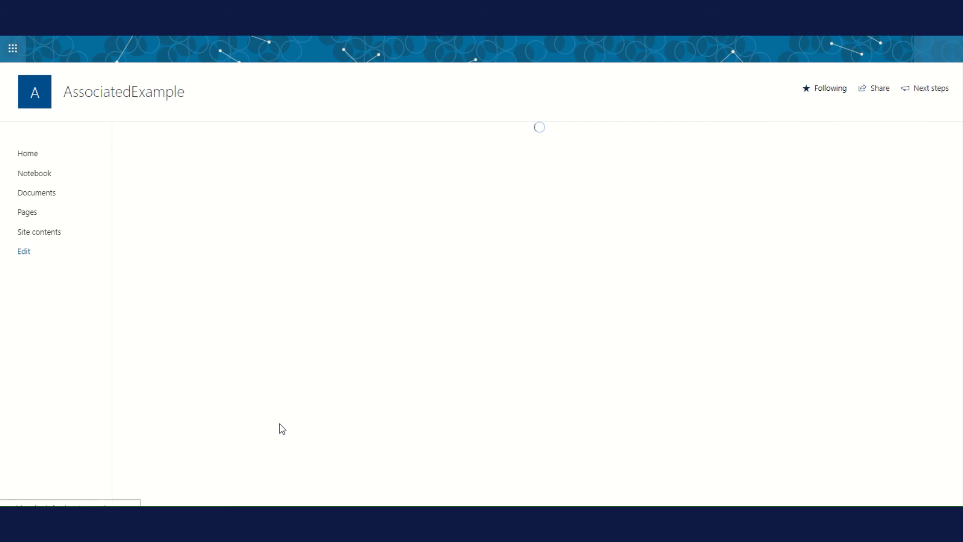
click(294, 177)
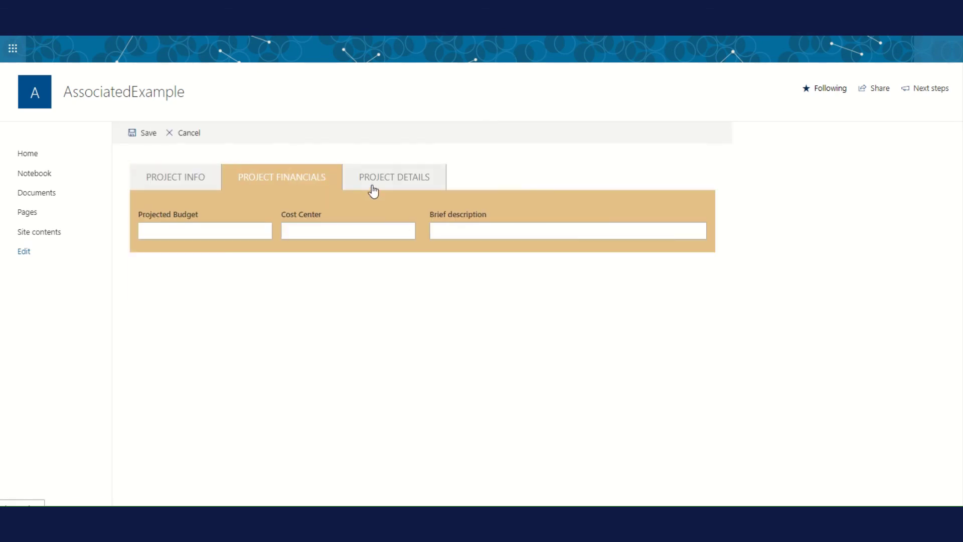
click(388, 183)
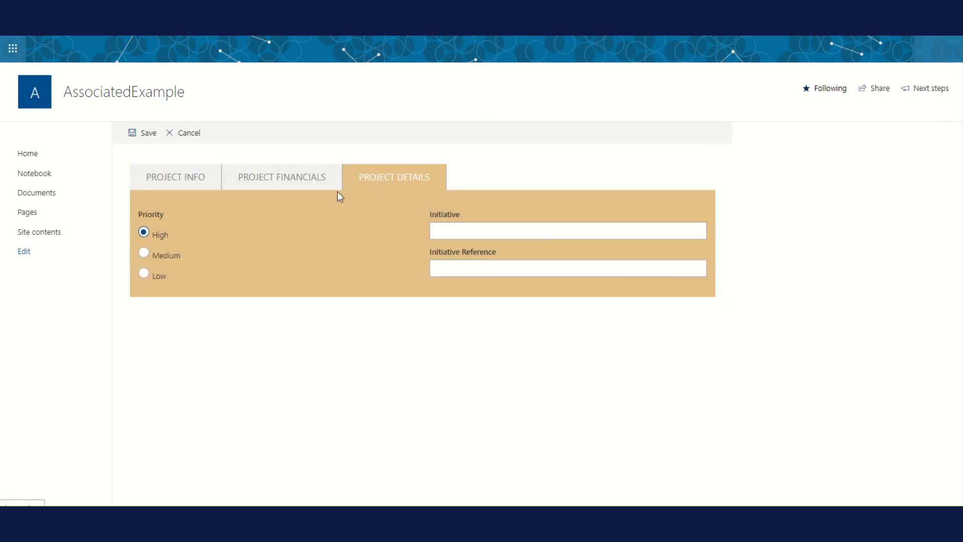
click(168, 184)
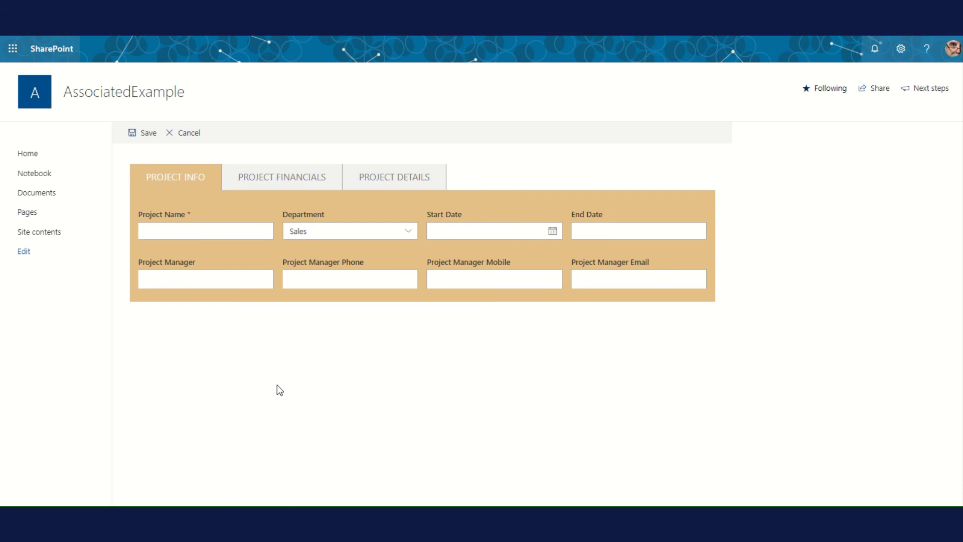